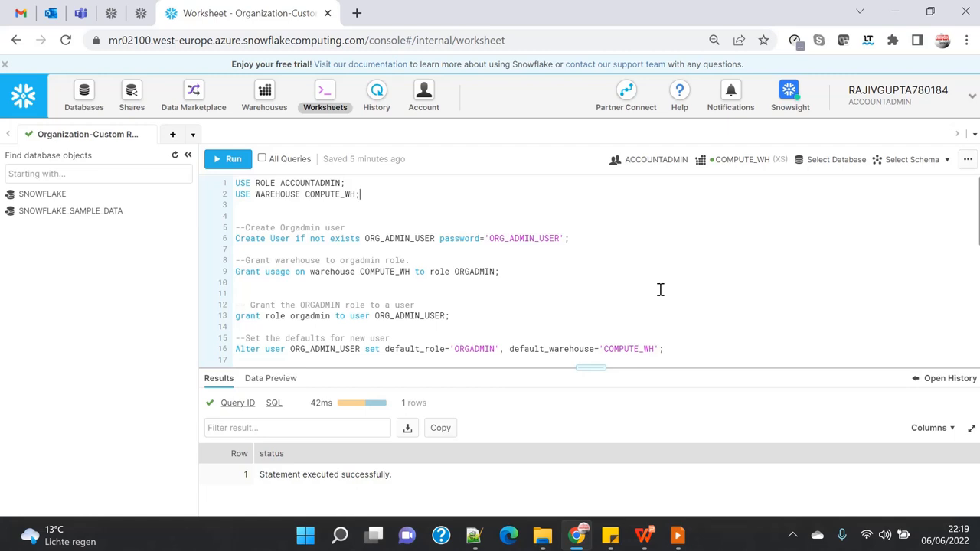
Switch the console's active role from the account options to ORGADMIN
click(911, 107)
mouse_move(818, 146)
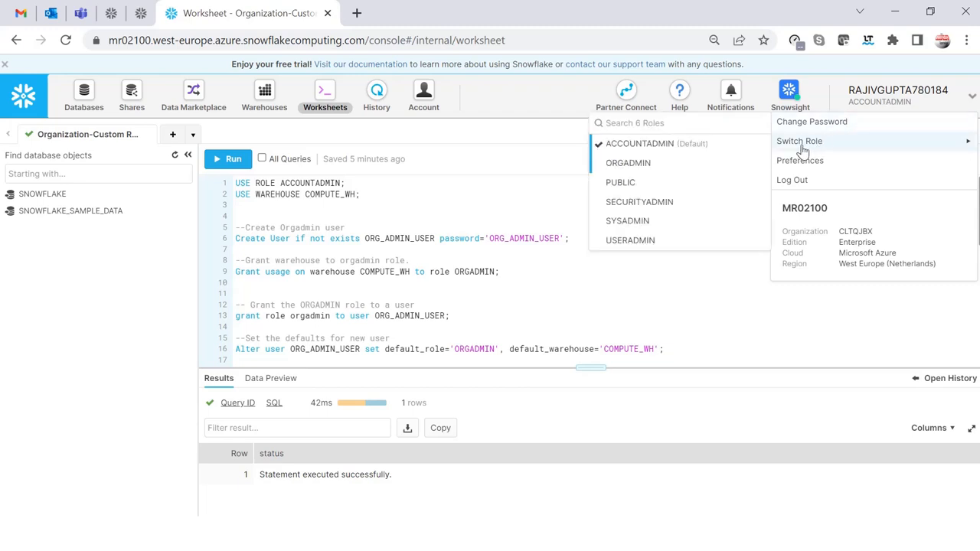
click(638, 169)
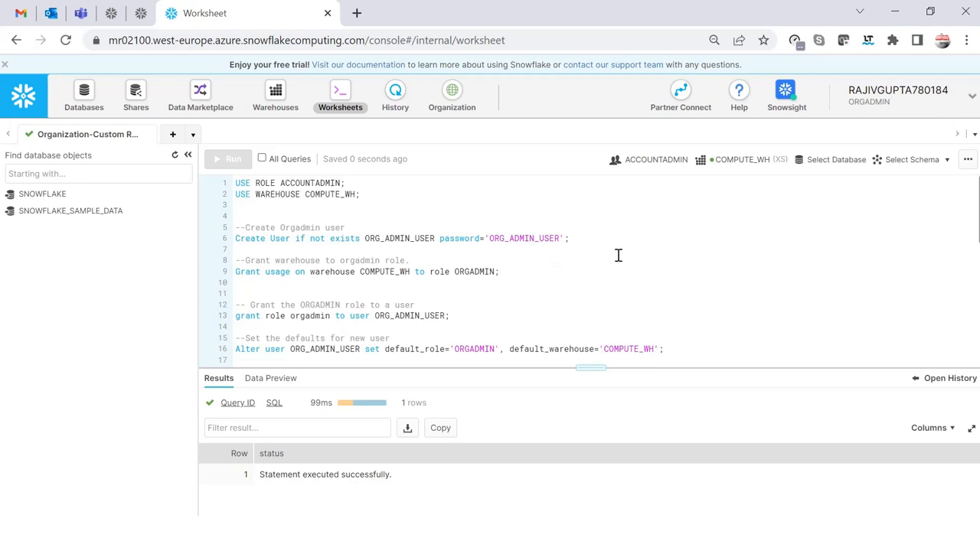
Run the worksheet statements that use role ACCOUNTADMIN with warehouse COMPUTE_WH, and the one that creates the user ORG_ADMIN_USER
drag(365, 194, 219, 182)
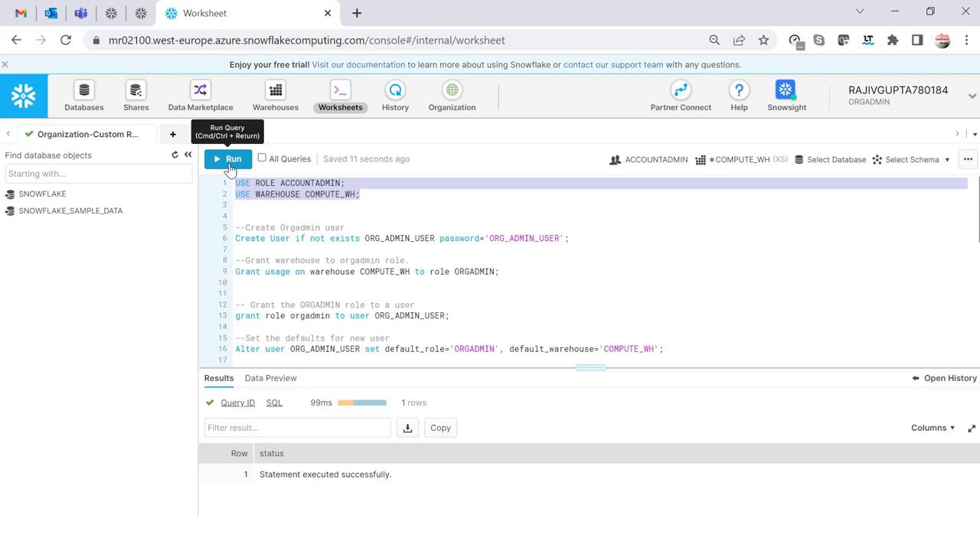
click(230, 162)
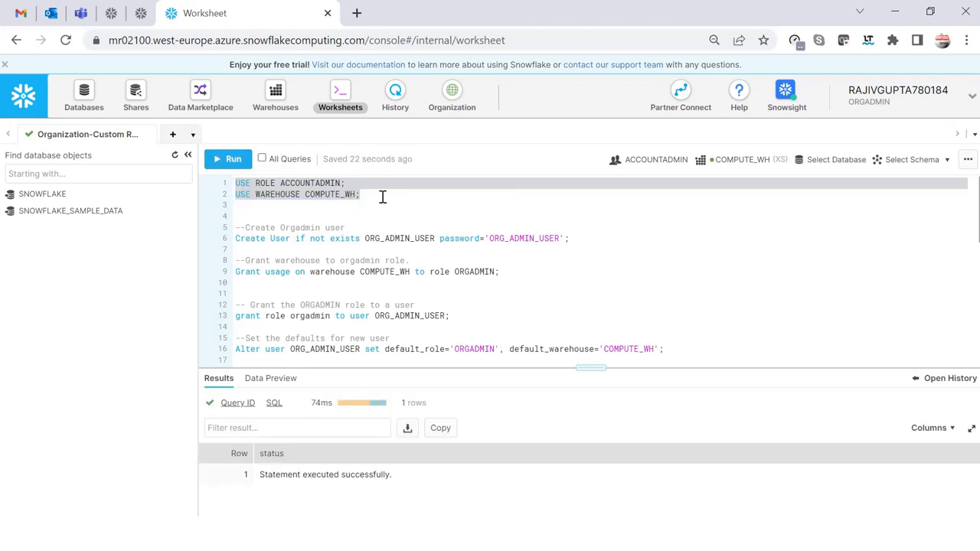
click(235, 238)
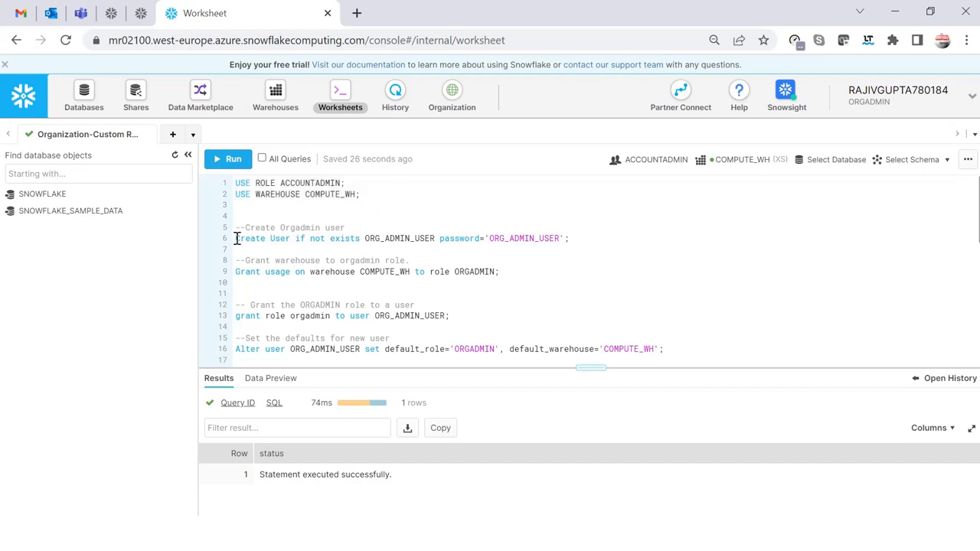
drag(236, 238, 647, 236)
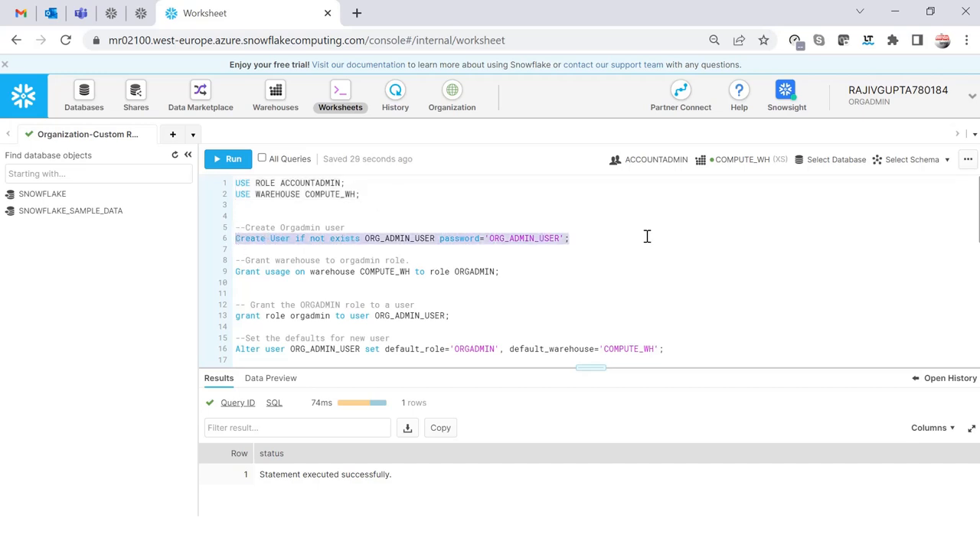
click(222, 158)
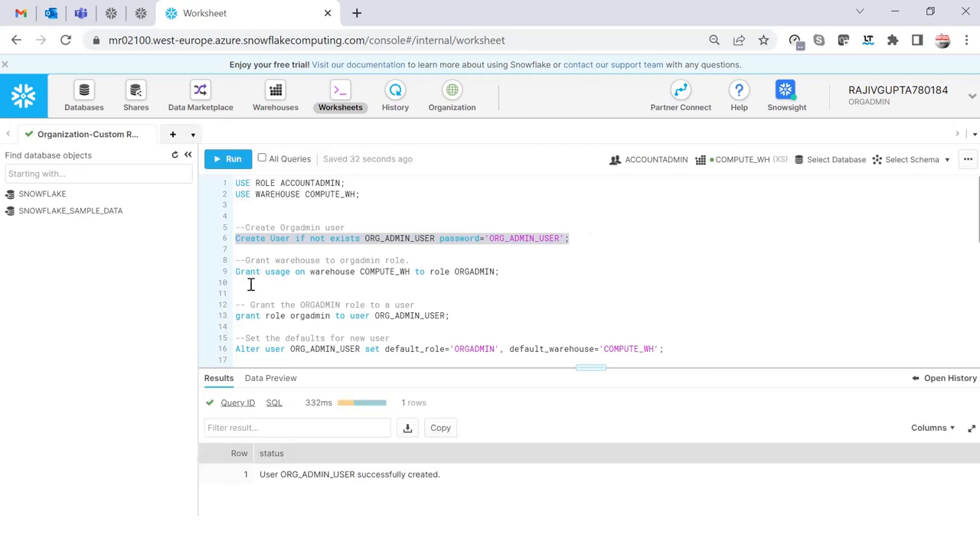
Run the grants giving role ORGADMIN usage on warehouse COMPUTE_WH and giving user ORG_ADMIN_USER the ORGADMIN role
drag(234, 272, 611, 273)
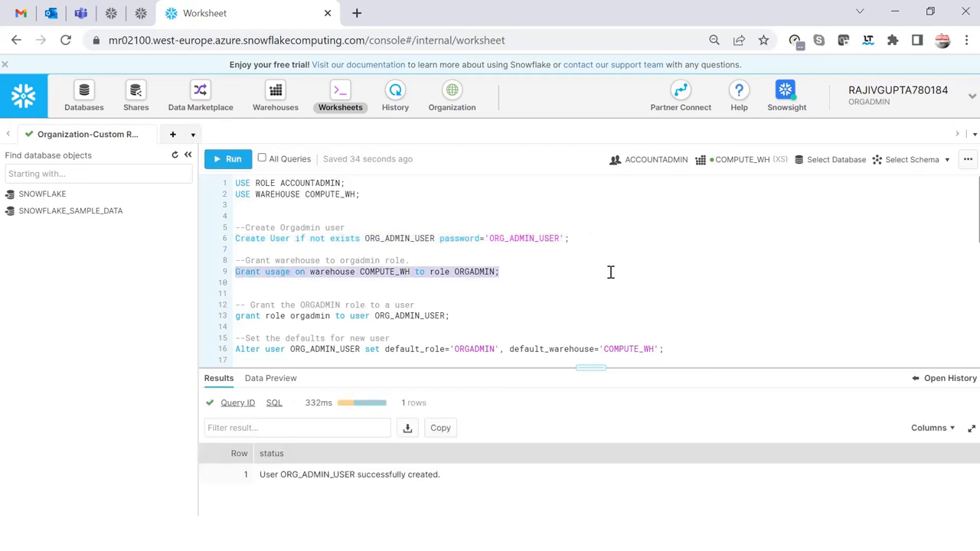
click(222, 159)
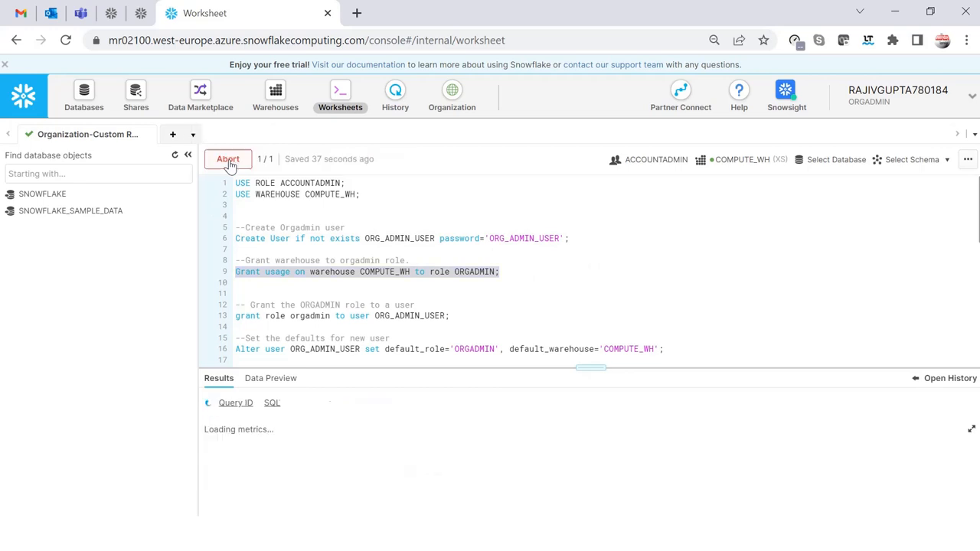
scroll(573, 269, down, 1)
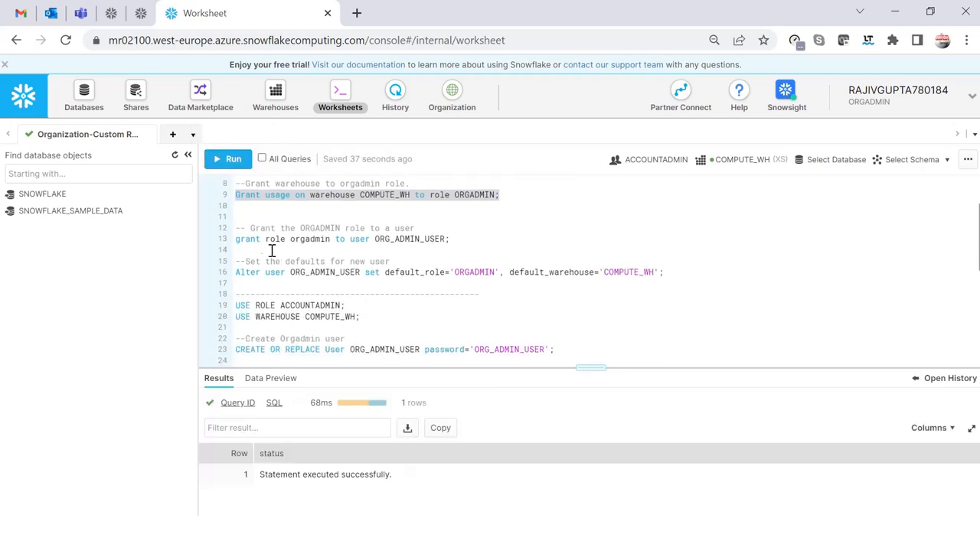
drag(237, 240, 467, 239)
click(225, 158)
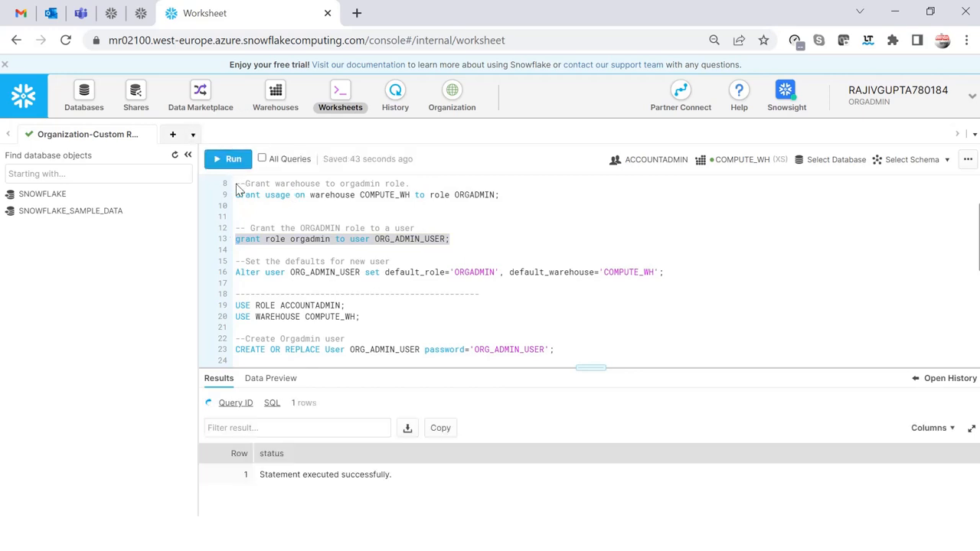
Run the ALTER USER statement that sets ORG_ADMIN_USER's default role to ORGADMIN and default warehouse to COMPUTE_WH
click(236, 273)
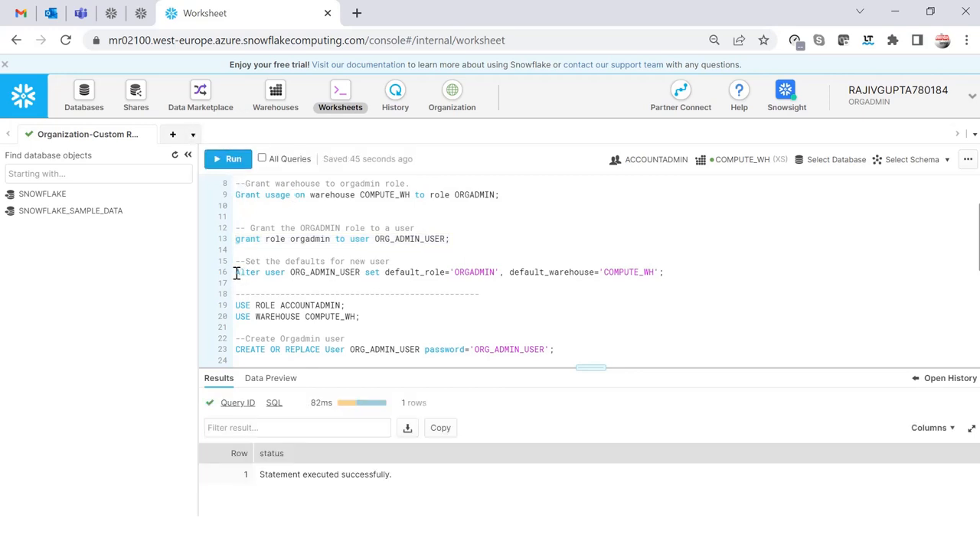
drag(237, 273, 693, 273)
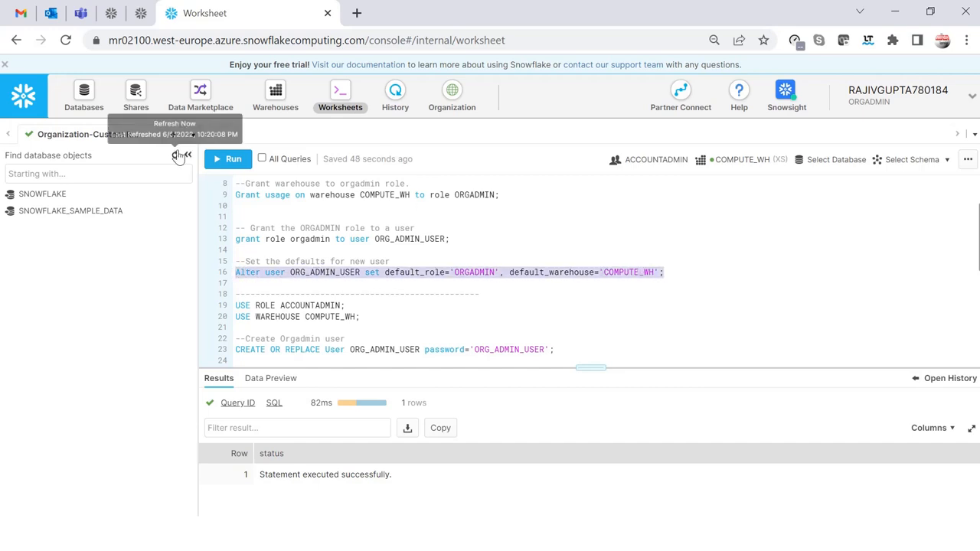
click(245, 163)
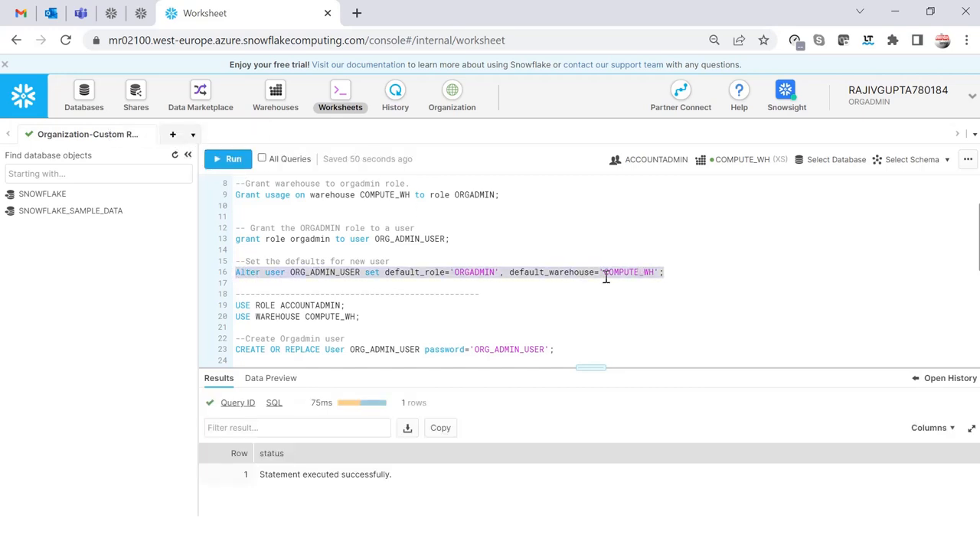
Copy the account's base URL, up to snowflakecomputing.com, from the worksheet page's address and load it in an incognito browser window
click(966, 39)
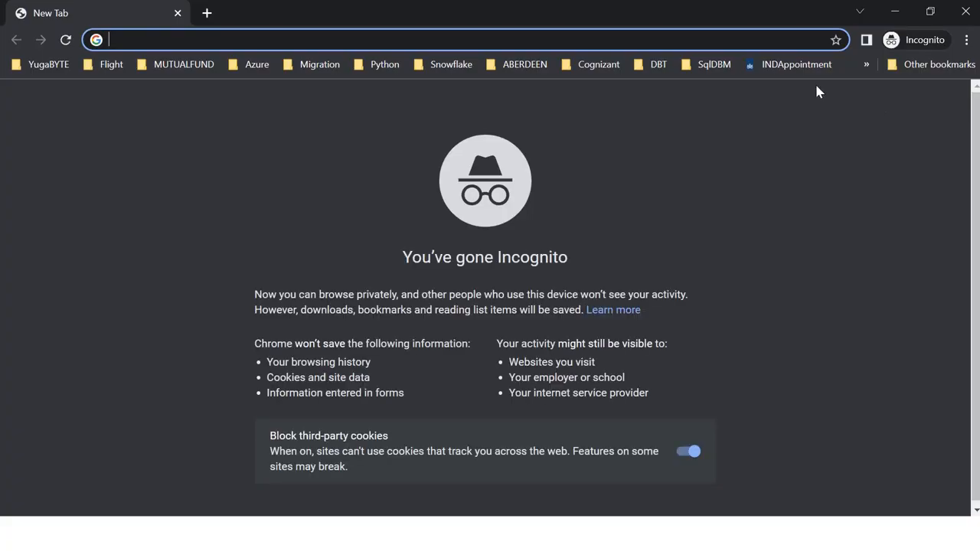
click(896, 16)
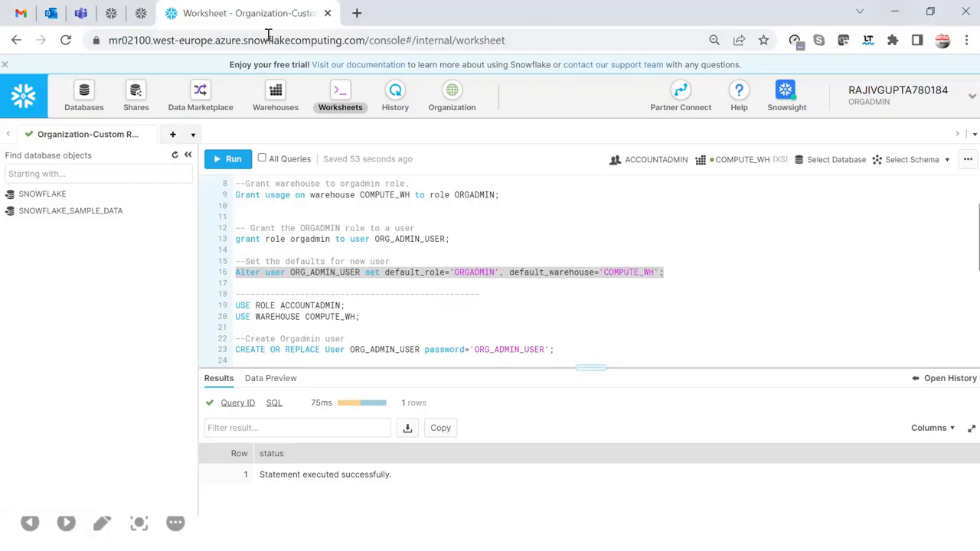
click(349, 44)
click(349, 44)
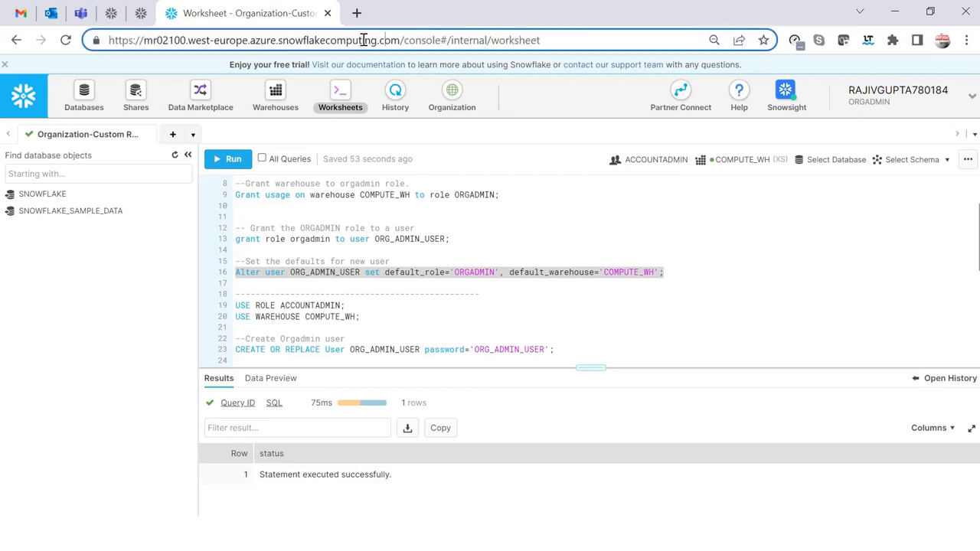
drag(401, 40, 4, 37)
key(ctrl+c)
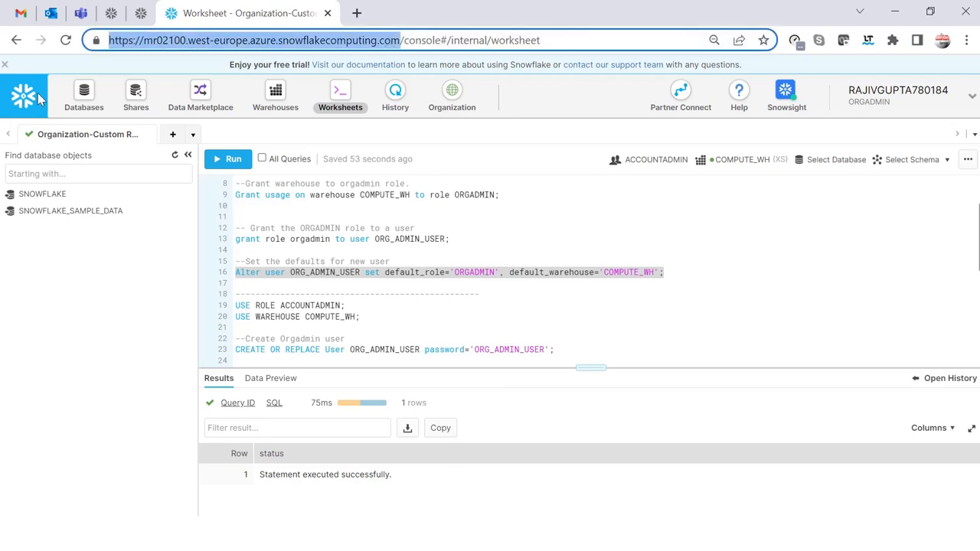
key(super)
mouse_move(577, 540)
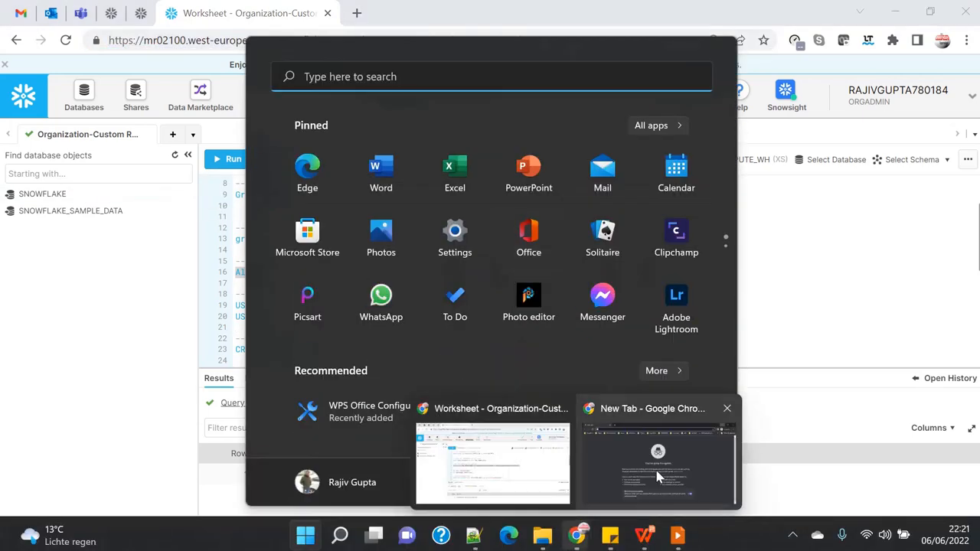
click(659, 476)
key(ctrl+v)
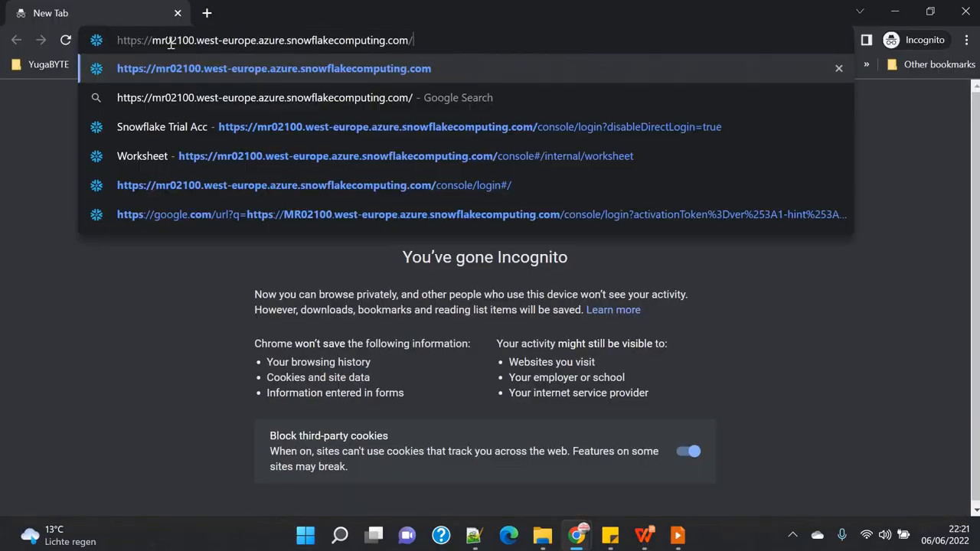
key(Return)
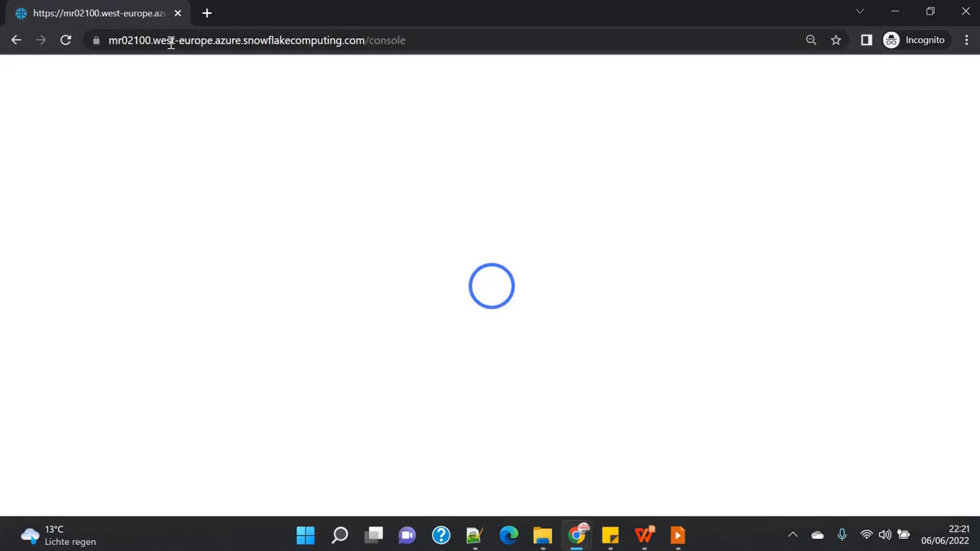
Copy the user name ORG_ADMIN_USER from the ALTER USER statement in the worksheet and return to the incognito window
mouse_move(576, 541)
click(492, 459)
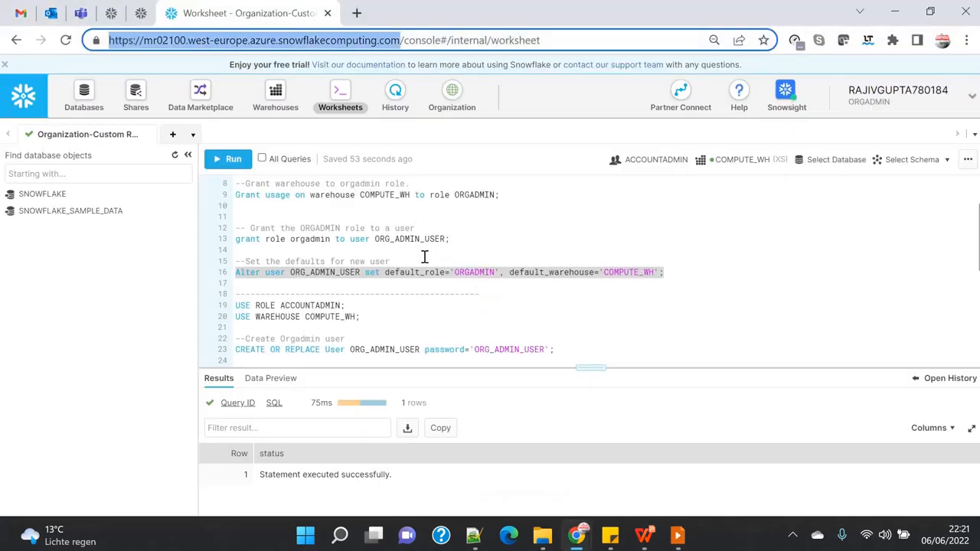
double_click(329, 273)
key(ctrl+c)
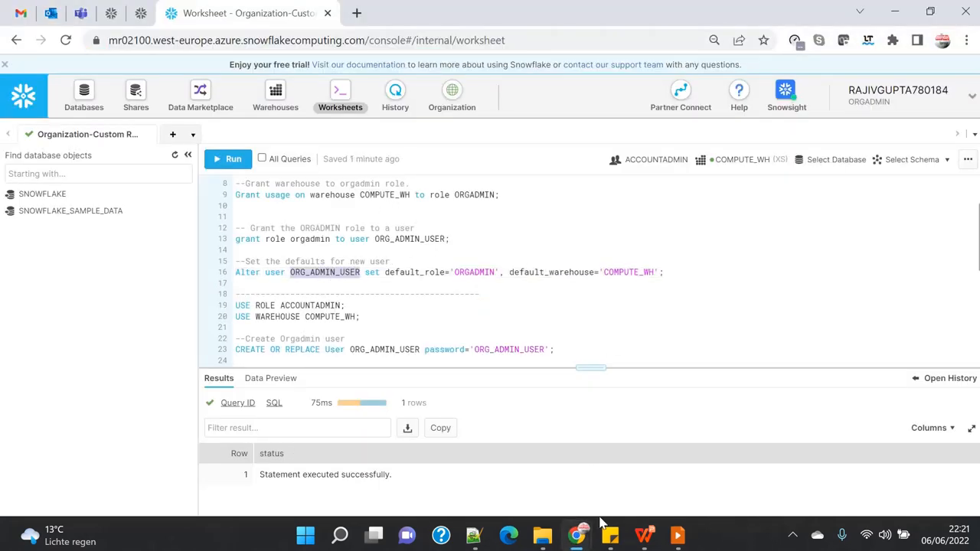
mouse_move(576, 536)
click(641, 467)
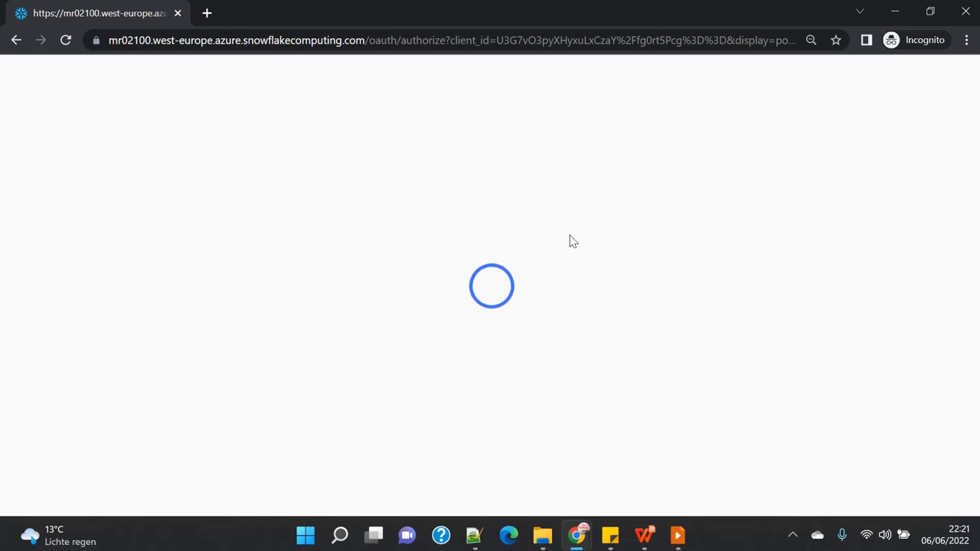
Sign in to Snowflake as ORG_ADMIN_USER, filling in the account password
click(425, 237)
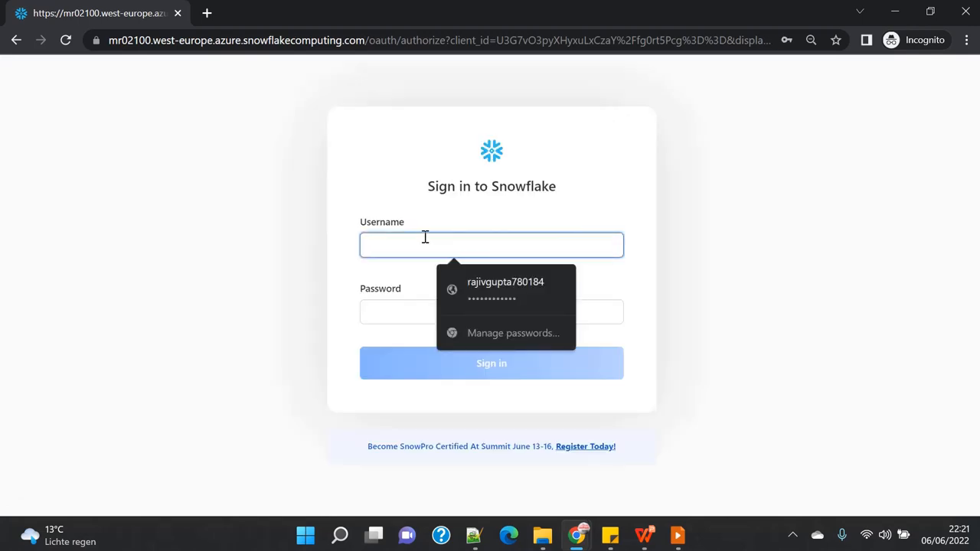
key(ctrl+v)
click(397, 310)
key(ctrl+v)
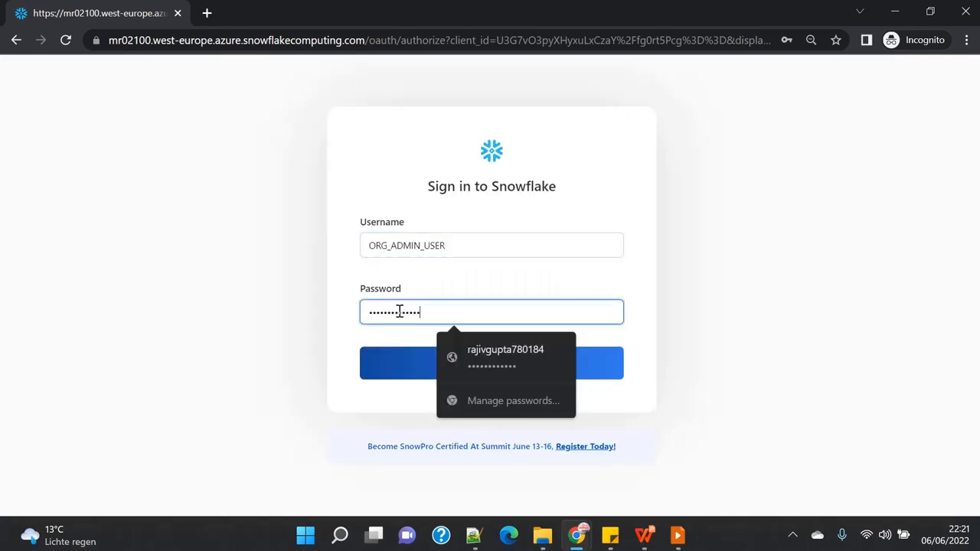
click(398, 362)
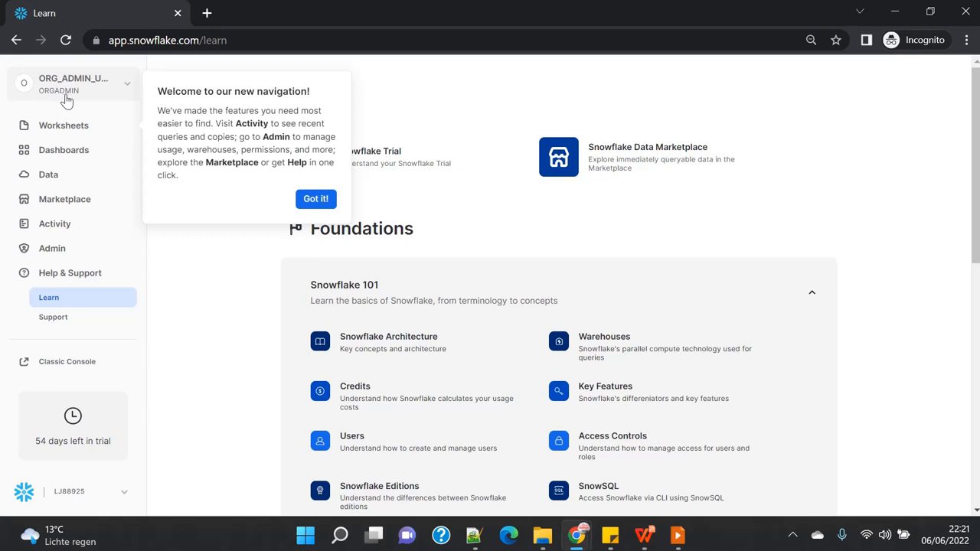
Dismiss the new navigation notice, open the Classic Console and sign in there as ORG_ADMIN_USER with the account password
click(315, 199)
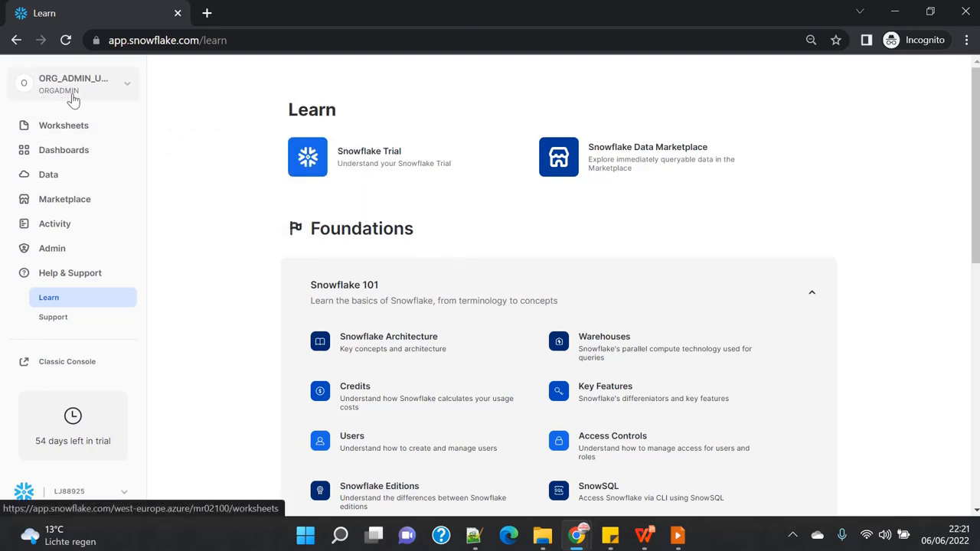
click(61, 370)
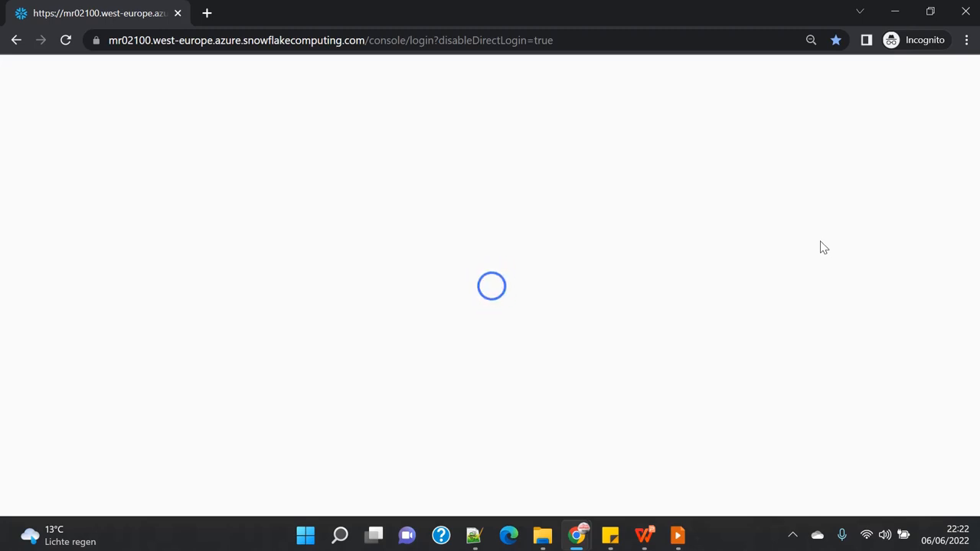
click(455, 250)
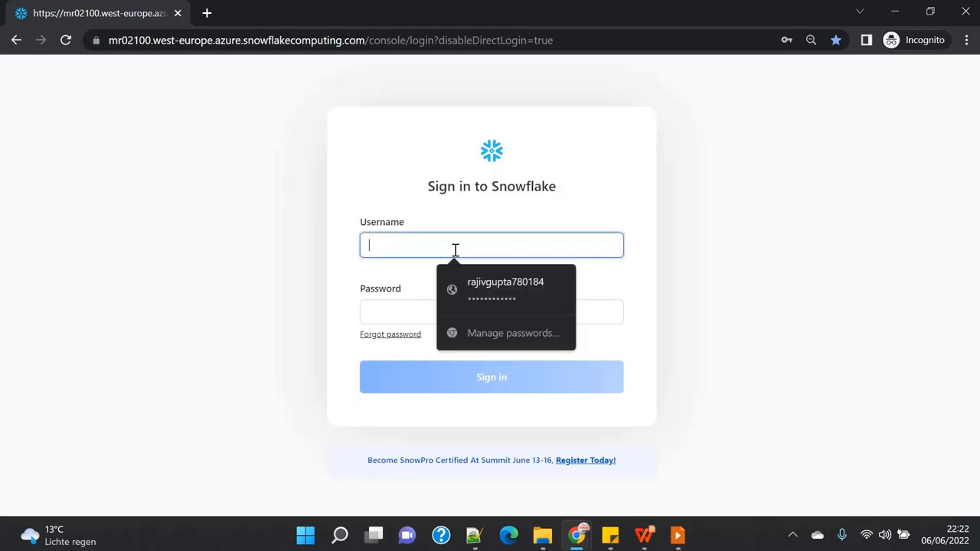
key(ctrl+v)
click(429, 312)
key(ctrl+v)
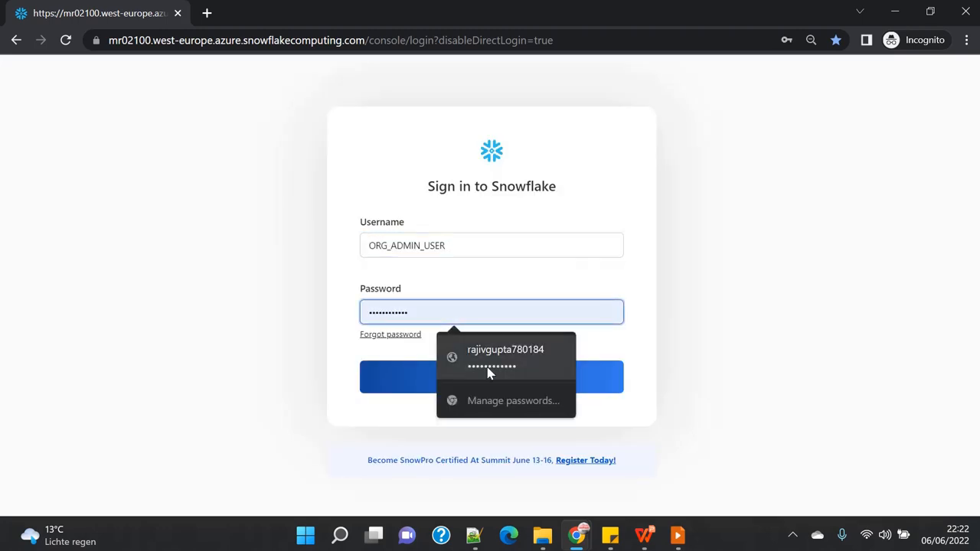
click(390, 385)
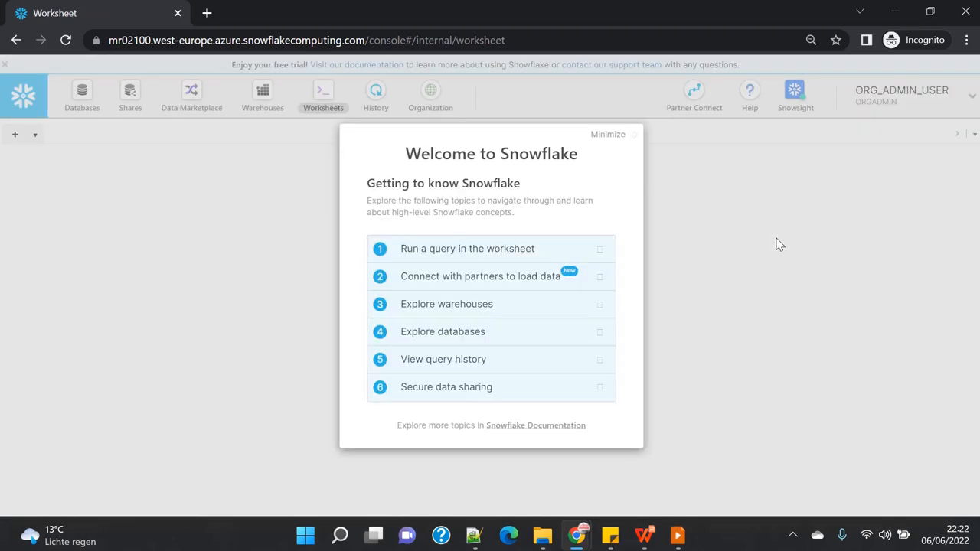
Dismiss the welcome dialog, the Getting Started help and the object browsing tip to reach the empty worksheet
click(613, 134)
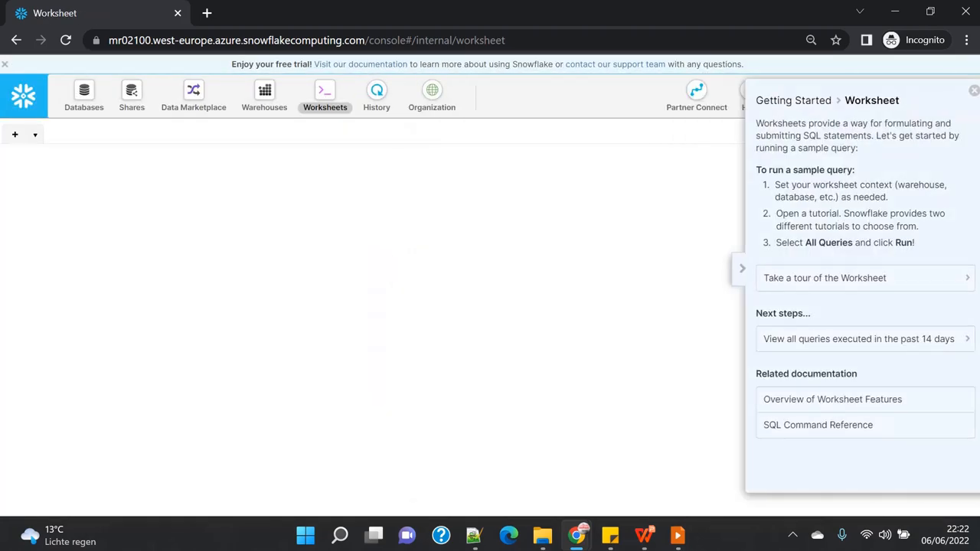
click(973, 90)
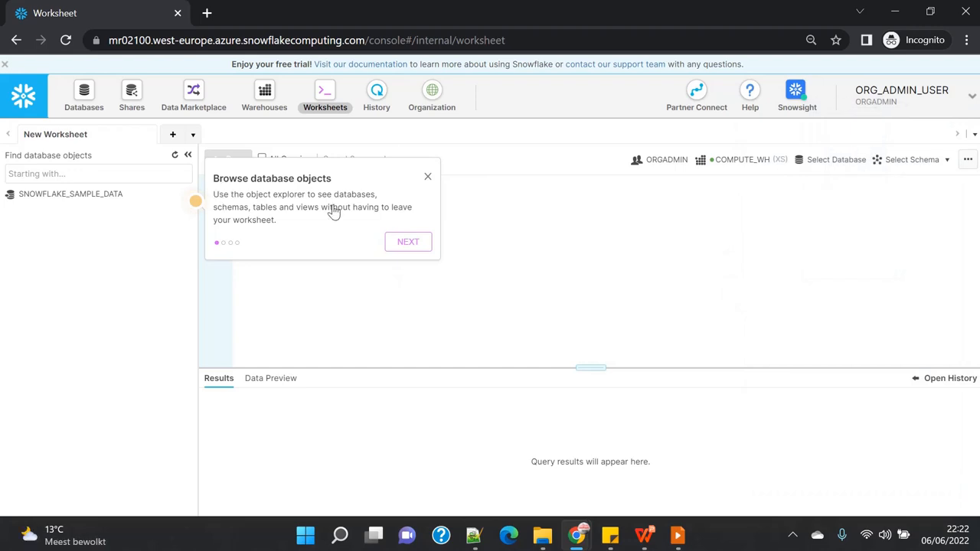
click(427, 178)
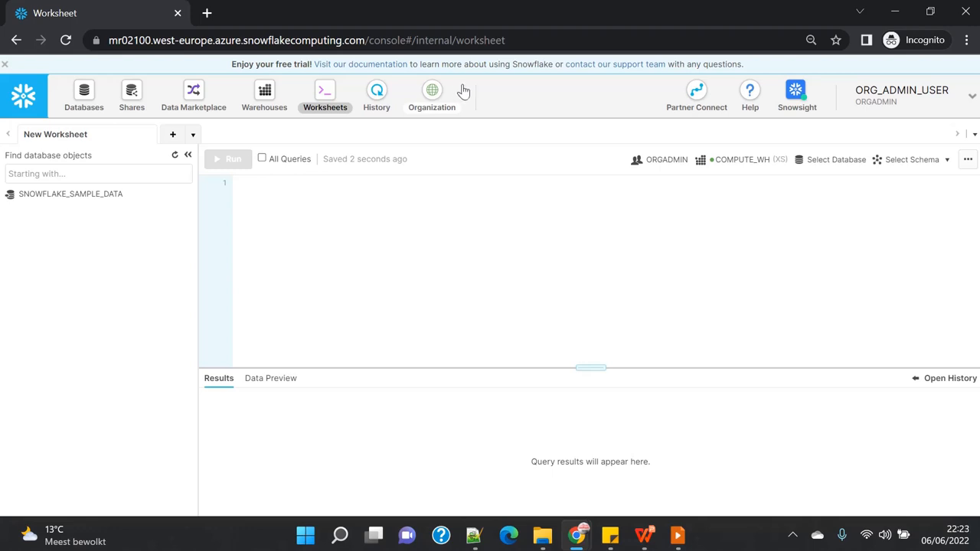
Return to the regular Chrome window's worksheet and run lines 19–23 to use ACCOUNTADMIN and COMPUTE_WH and create or replace user ORG_ADMIN_USER
click(580, 539)
click(493, 463)
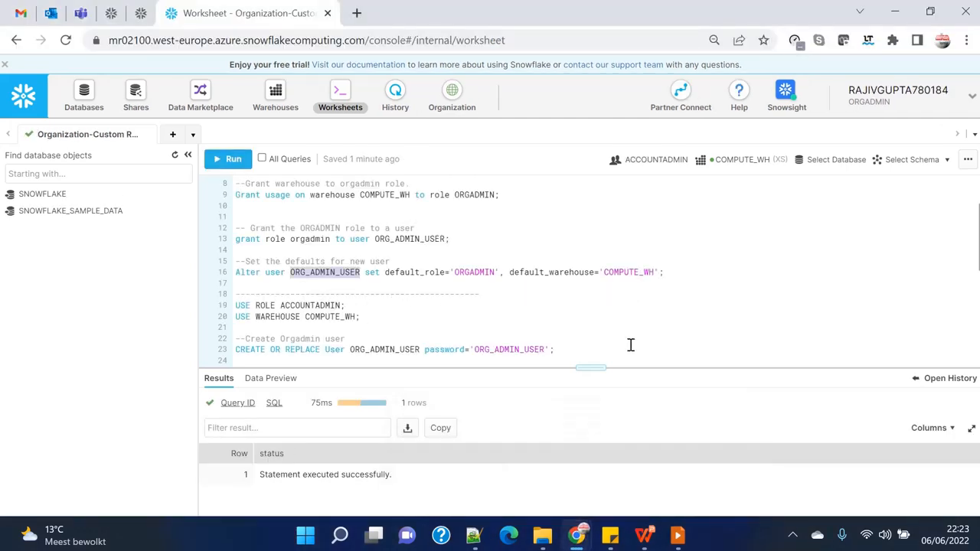
drag(574, 349, 224, 274)
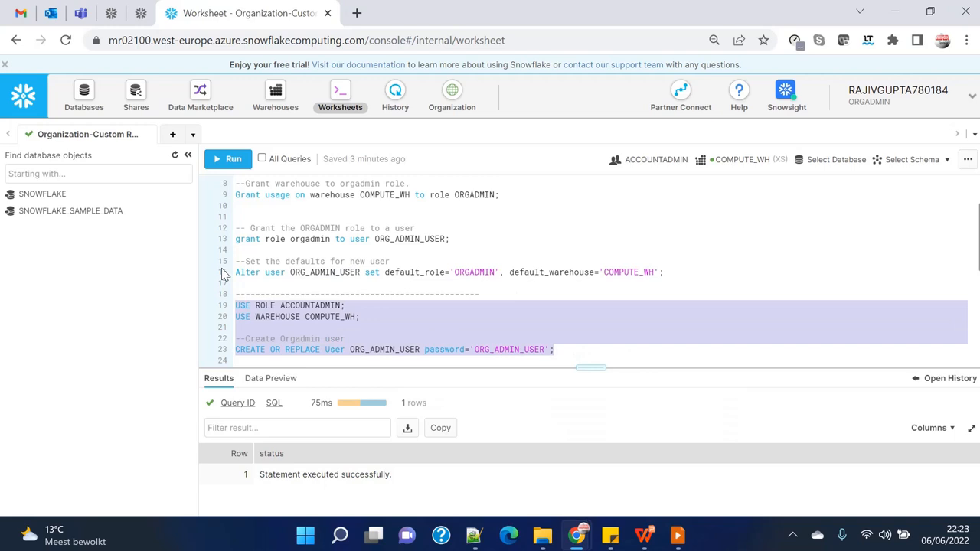
click(230, 158)
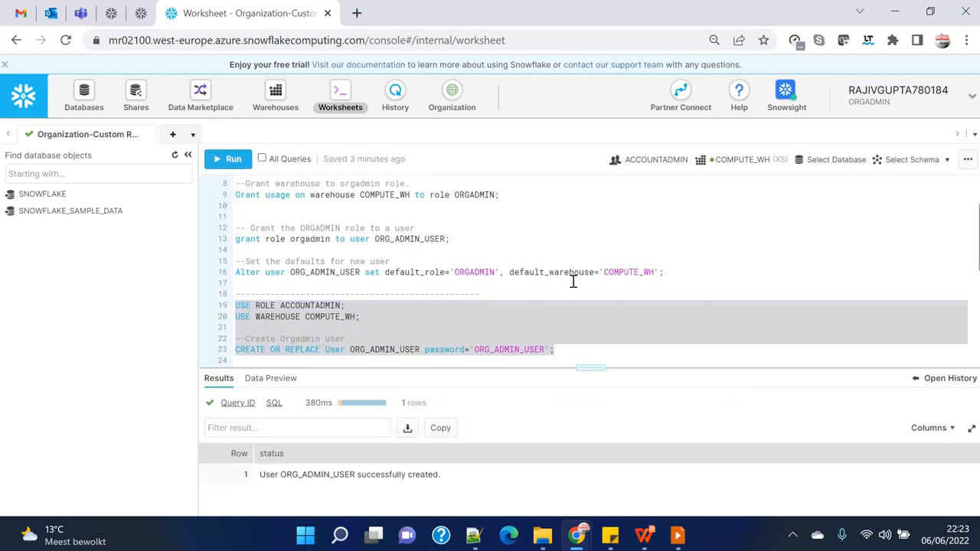
Run the worksheet statement that creates or replaces the custom role ORG_ADMIN_ROLE
scroll(572, 281, down, 3)
click(441, 241)
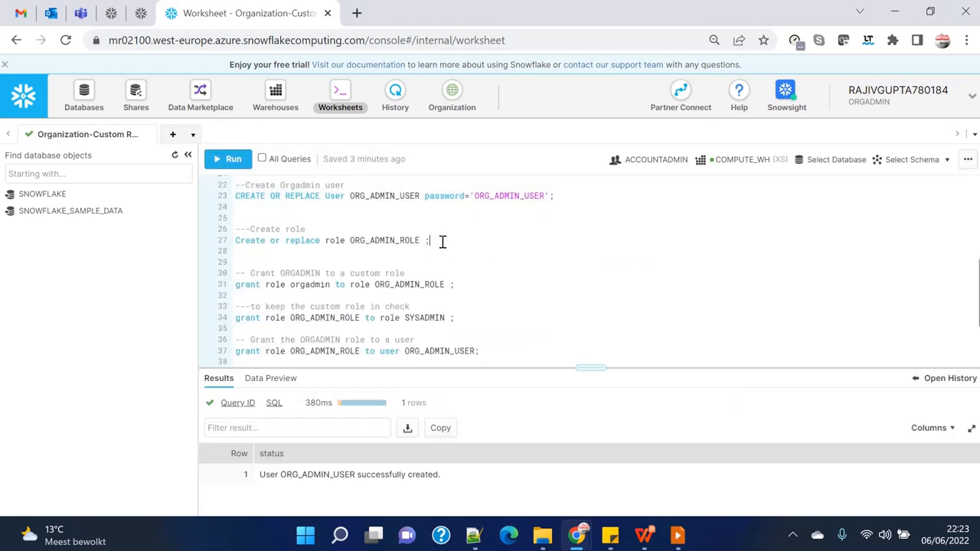
drag(442, 241, 213, 243)
click(227, 158)
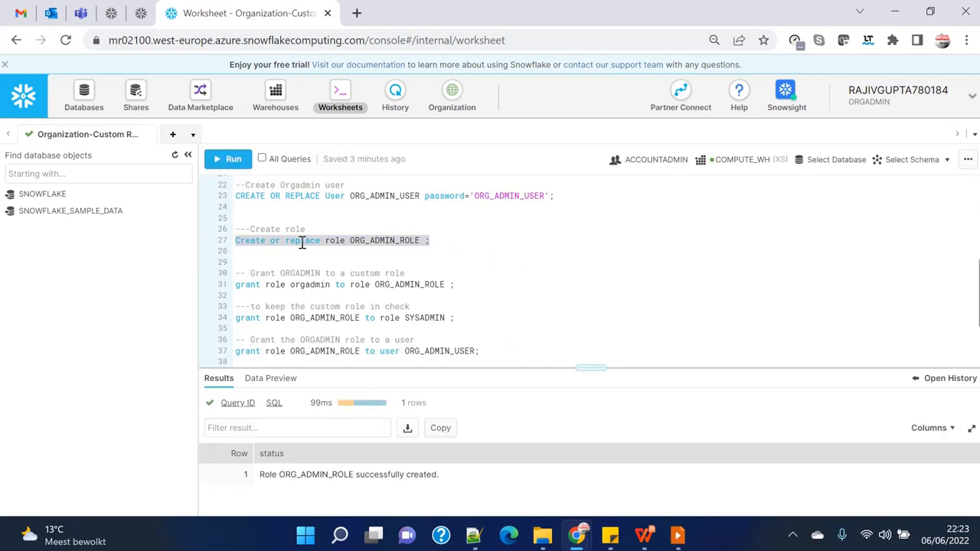
Run the grants that give the ORGADMIN role to ORG_ADMIN_ROLE and ORG_ADMIN_ROLE to the SYSADMIN role
click(246, 260)
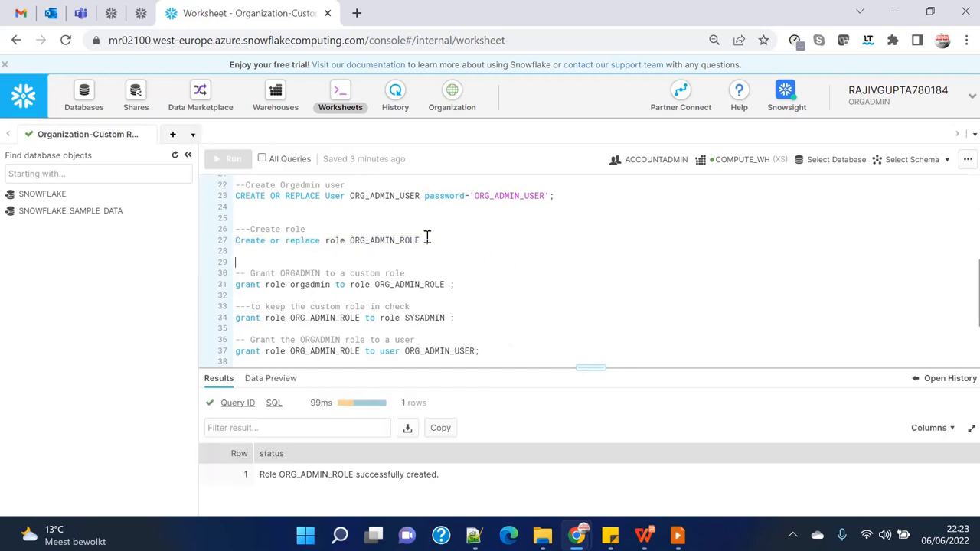
click(466, 284)
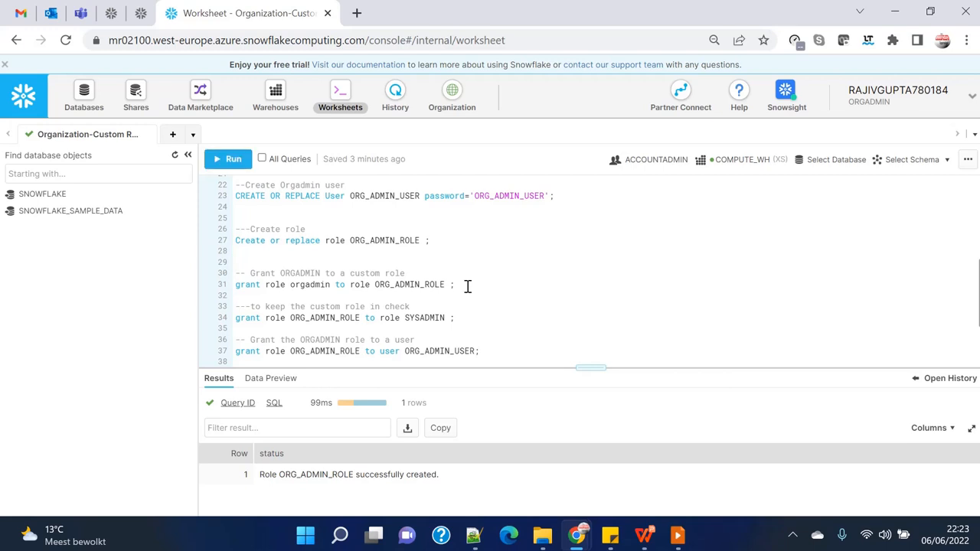
drag(467, 286, 235, 284)
click(229, 159)
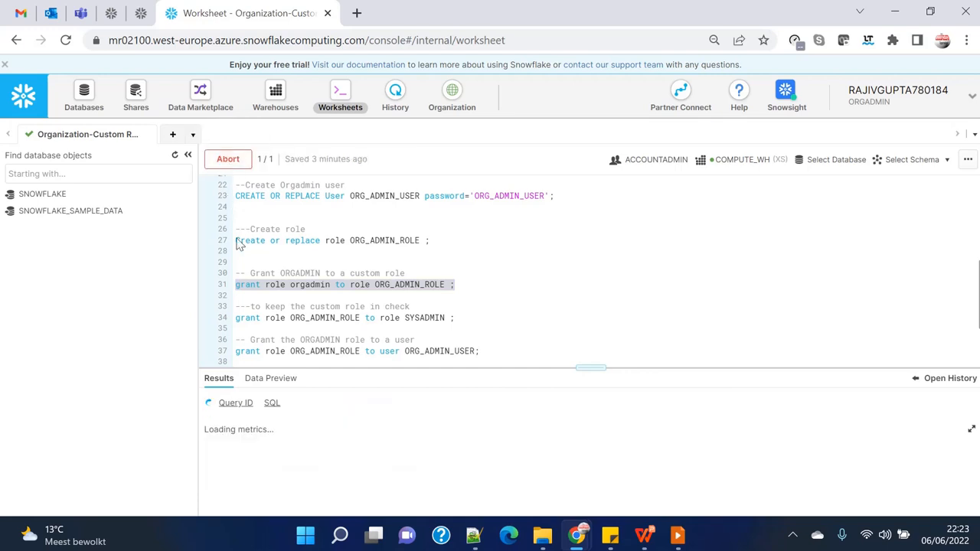
scroll(410, 266, down, 1)
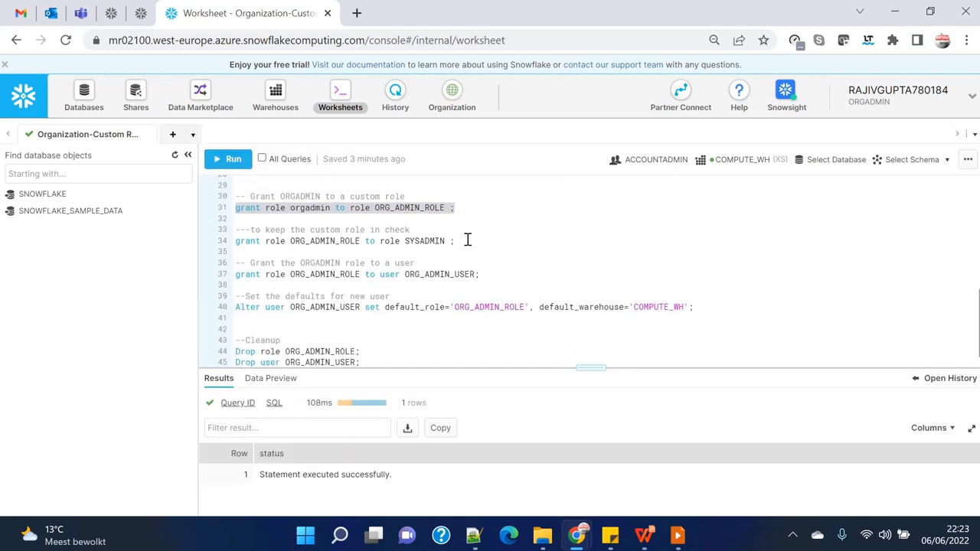
drag(467, 240, 202, 243)
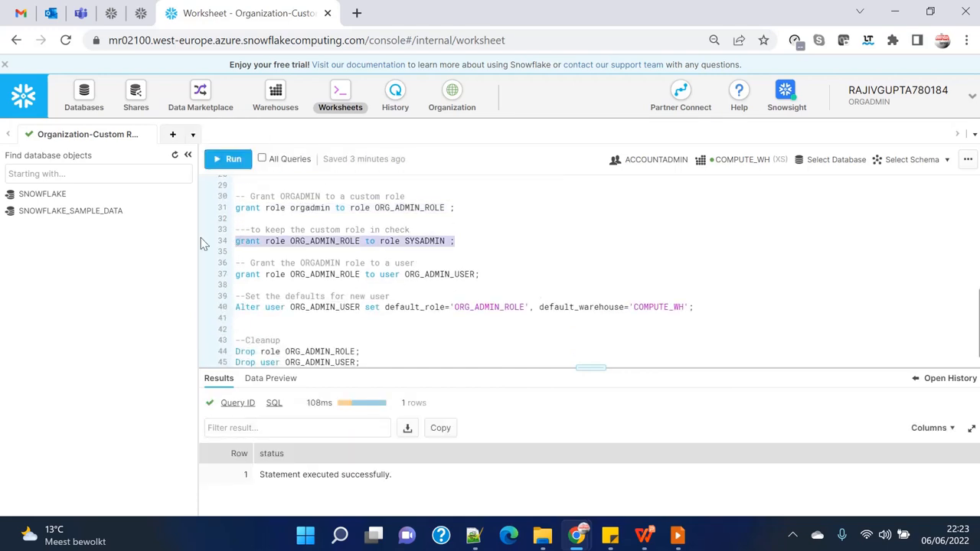
click(227, 160)
click(472, 243)
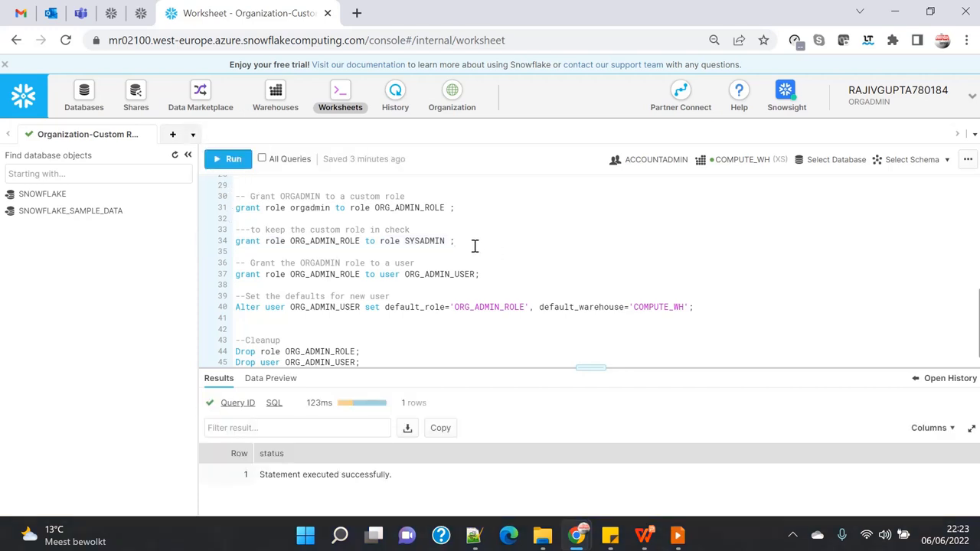
Grant ORG_ADMIN_ROLE to user ORG_ADMIN_USER and set the user's defaults to role ORG_ADMIN_ROLE and warehouse COMPUTE_WH by running those statements
scroll(475, 248, down, 1)
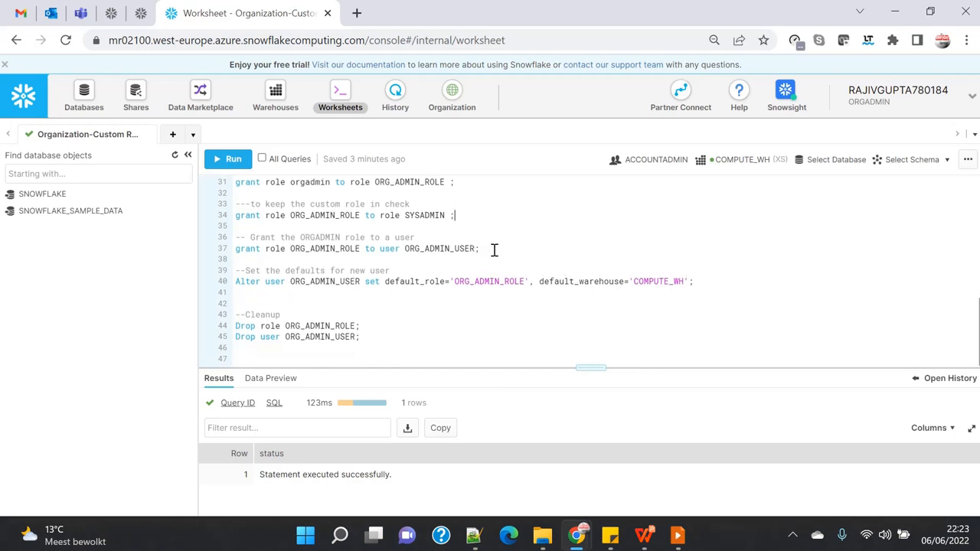
click(484, 248)
drag(483, 248, 188, 255)
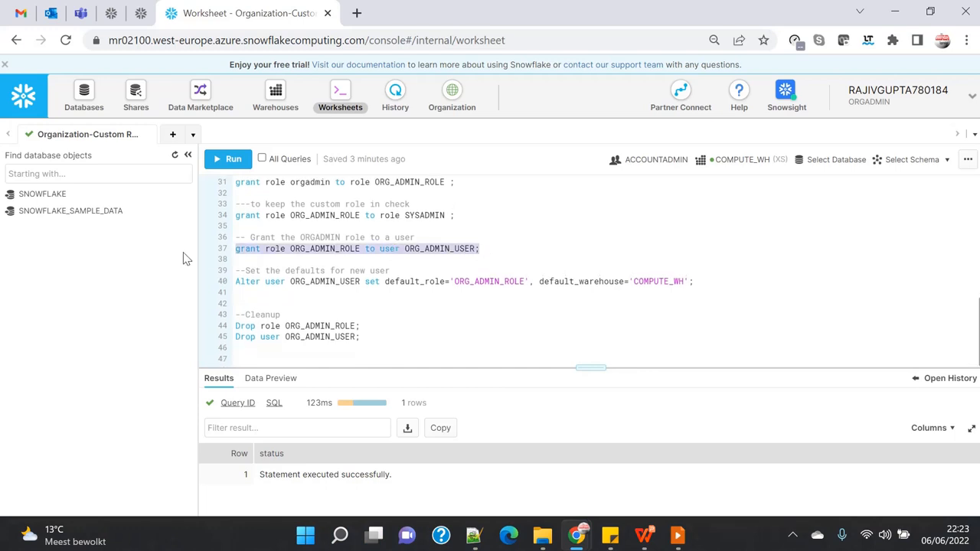
click(232, 162)
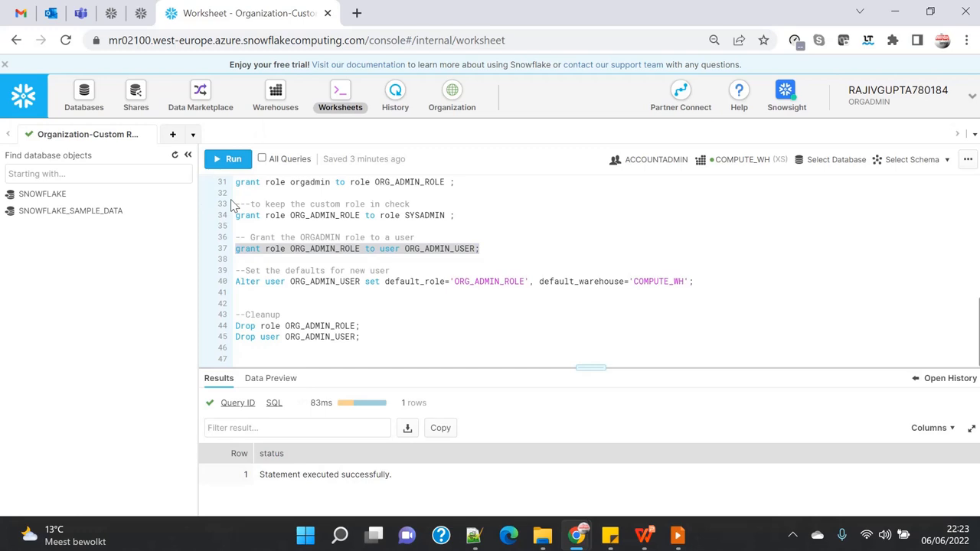
click(234, 282)
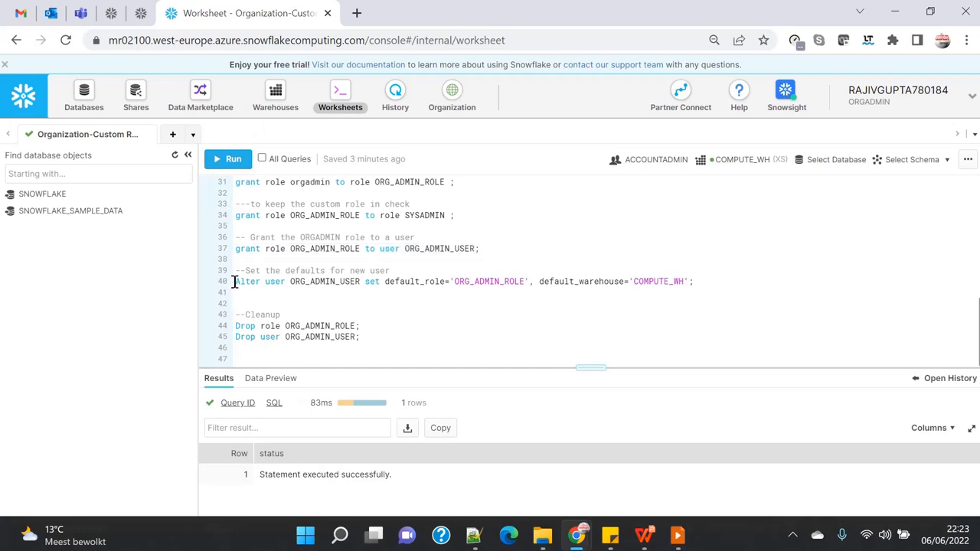
drag(234, 281, 829, 277)
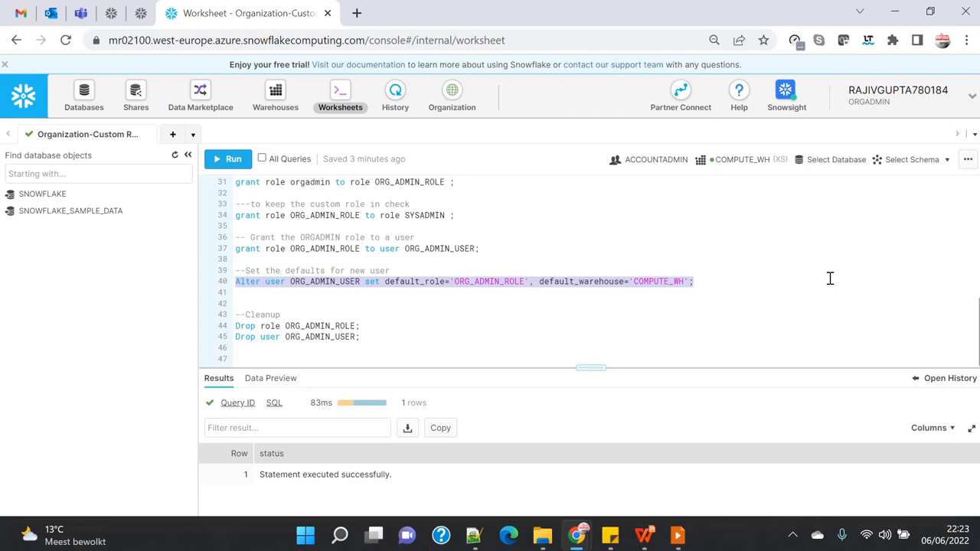
click(227, 158)
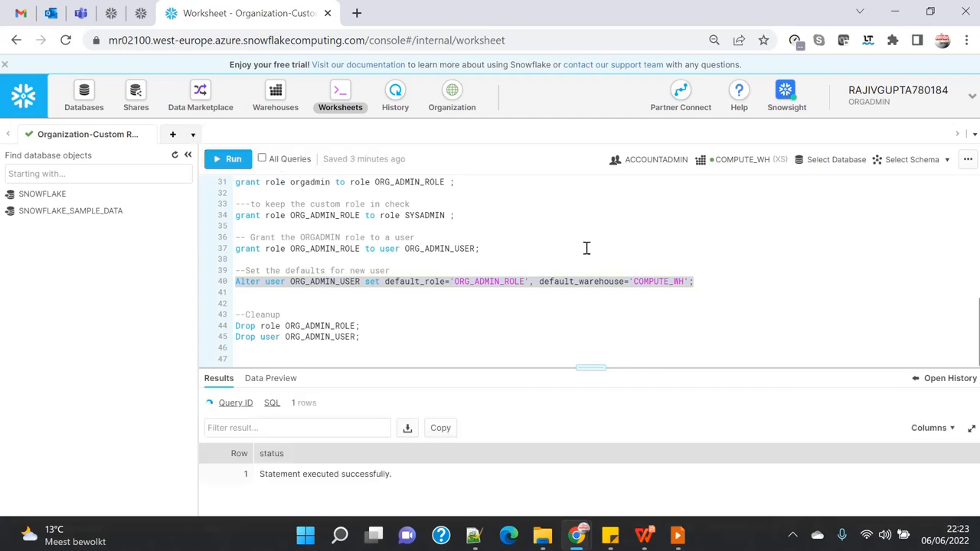
Switch to the incognito window and try to sign in to Snowflake as ORG_ADMIN_USER with the account password
mouse_move(577, 534)
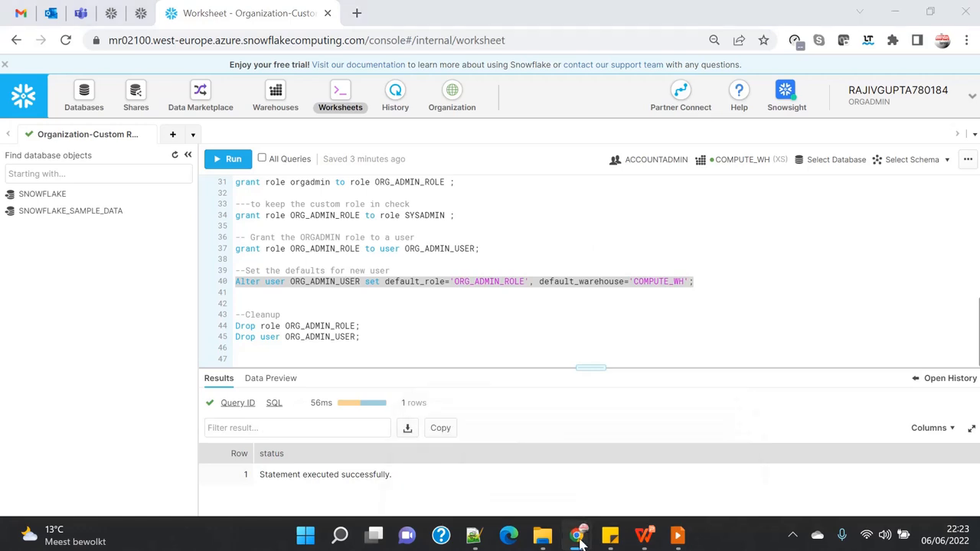
click(657, 470)
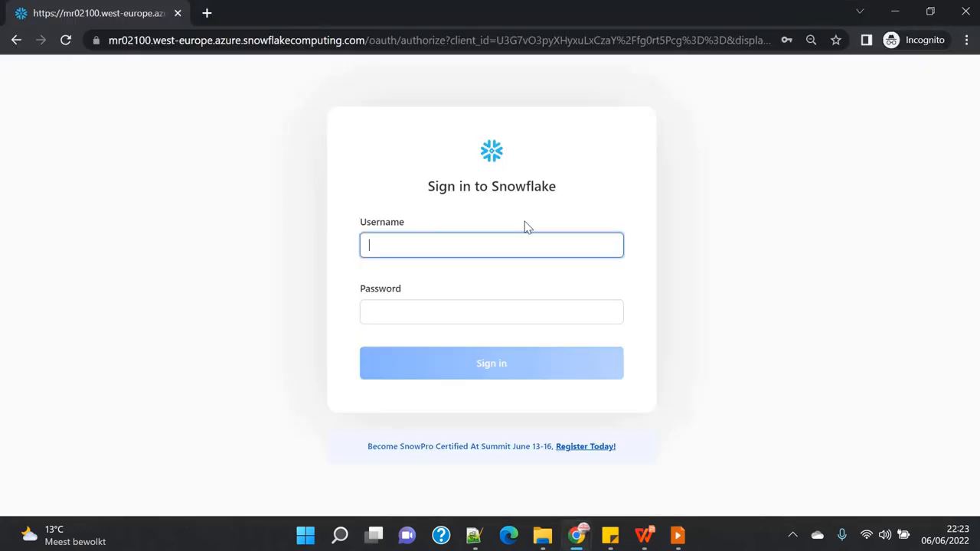
click(425, 245)
text(ORG_ADMIN_USER)
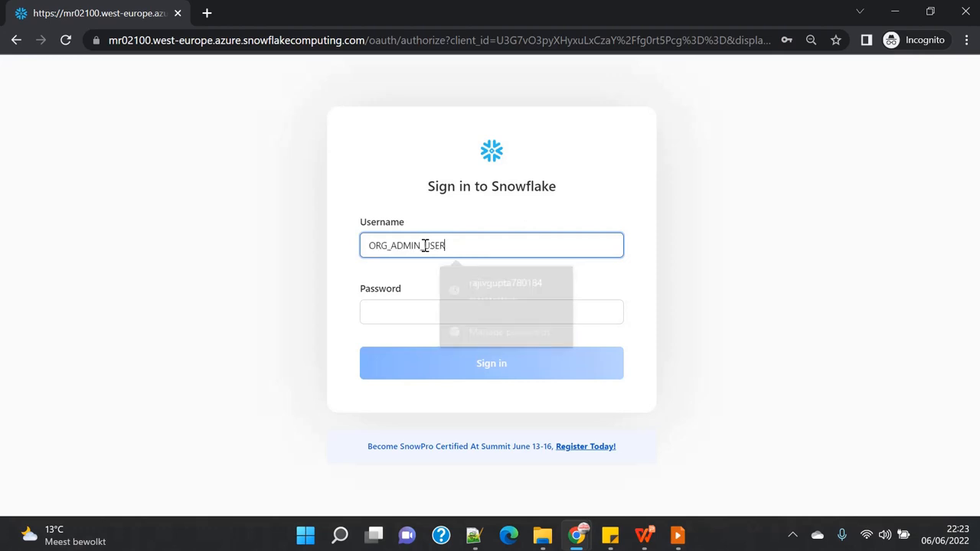
click(406, 311)
key(ctrl+v)
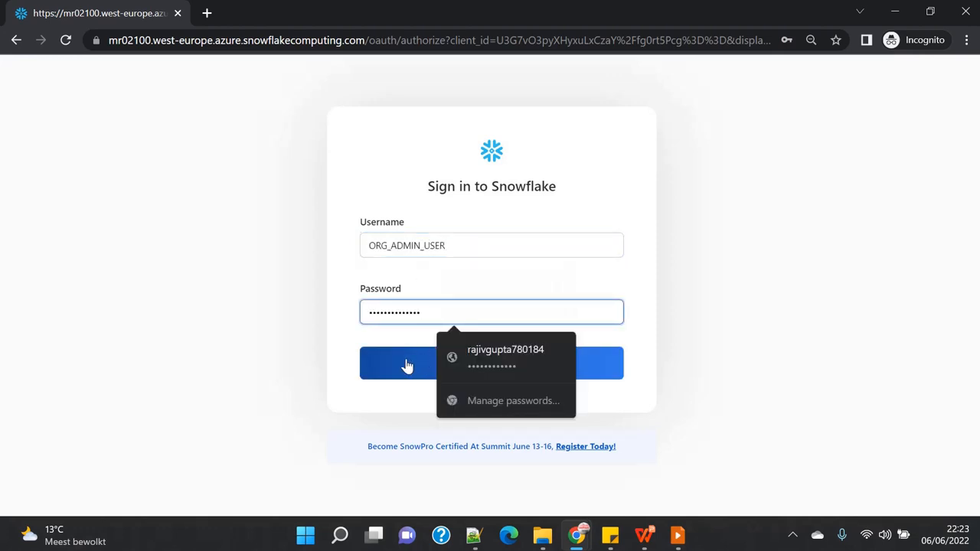
click(428, 372)
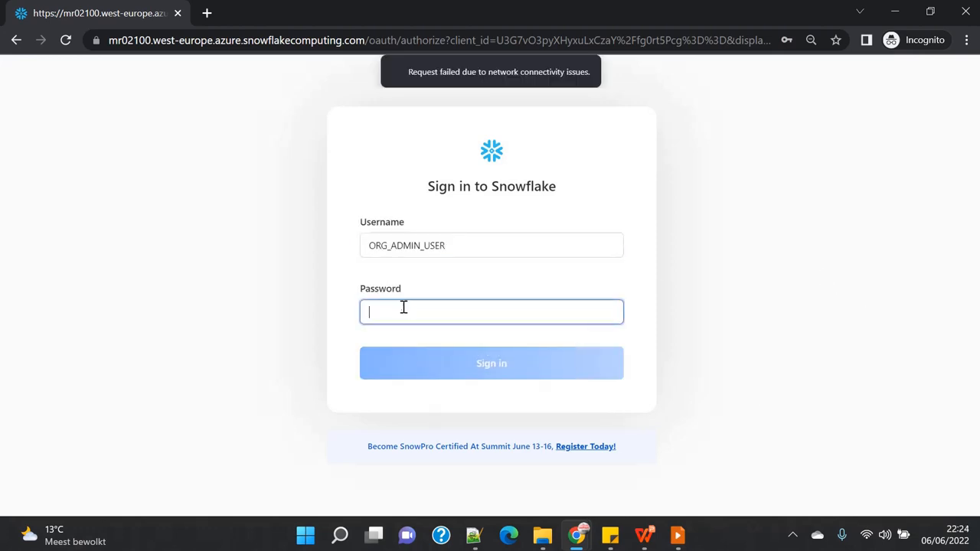
Fill in the account password for ORG_ADMIN_USER again and resubmit the sign-in
double_click(372, 245)
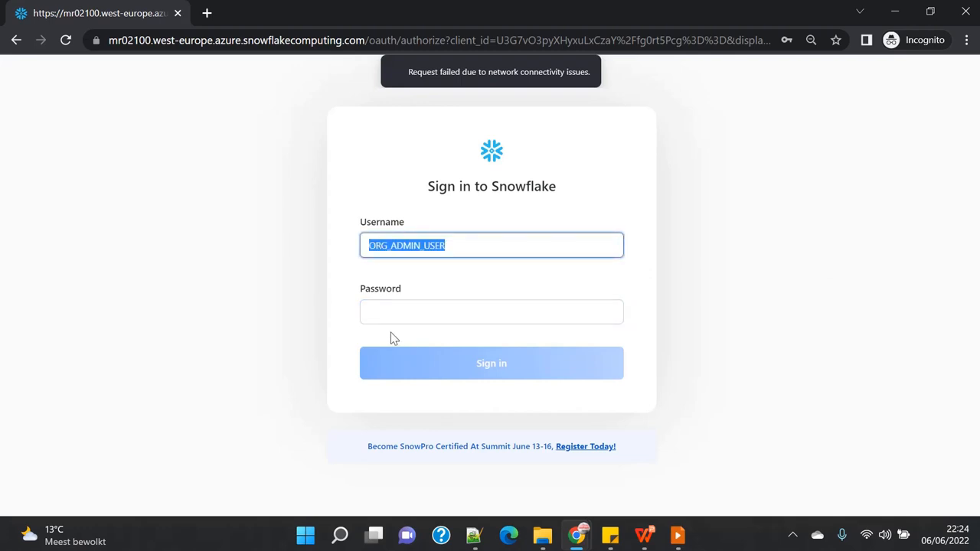
click(392, 311)
key(ctrl+v)
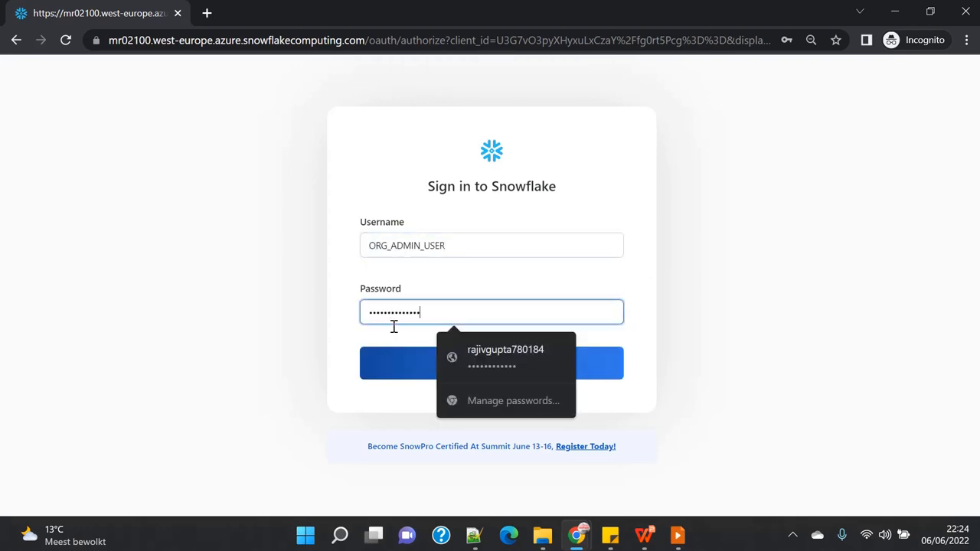
click(400, 365)
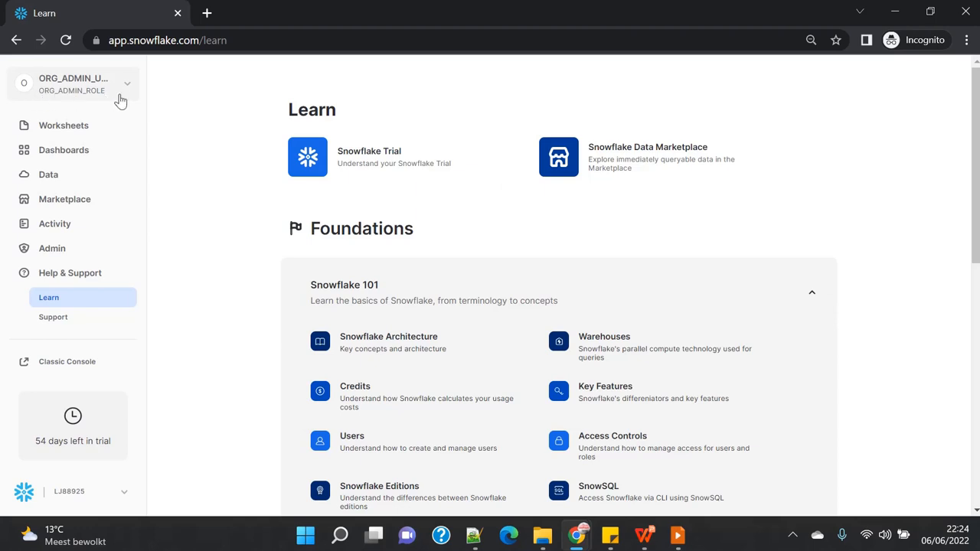
Open the Classic Console in a new browser tab and switch to that tab
right_click(67, 366)
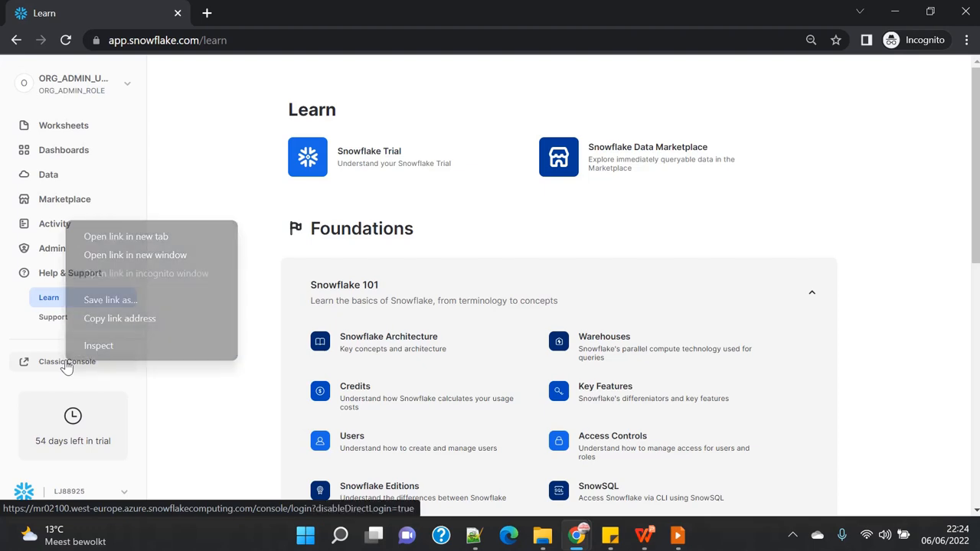
click(142, 239)
click(268, 9)
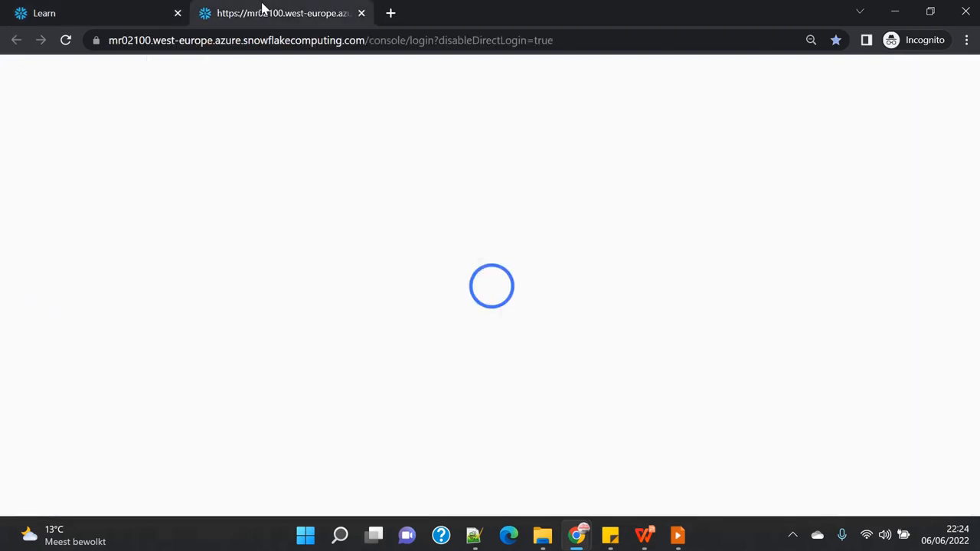